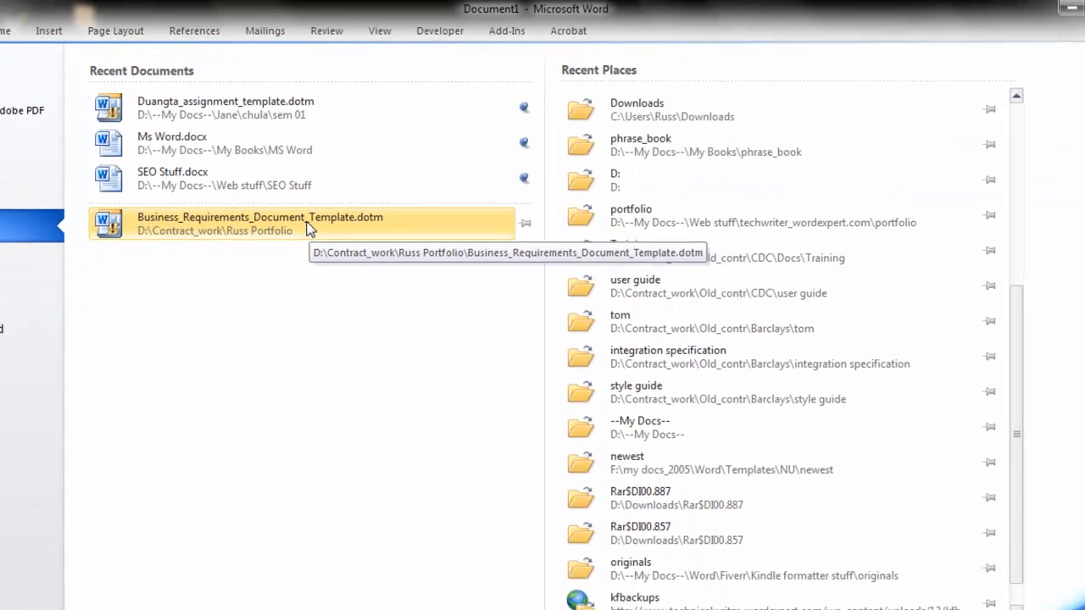
Open Business_Requirements_Document_Template.dotm from Recent Documents
left_click(276, 227)
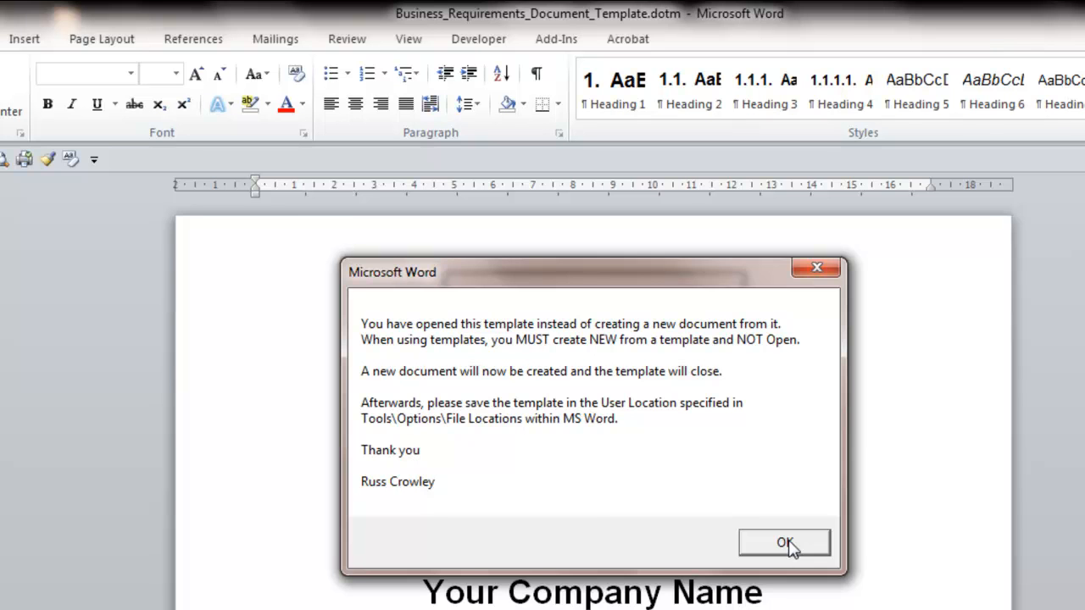
Accept the template's warning so a new document opens with the BRD details form
left_click(786, 546)
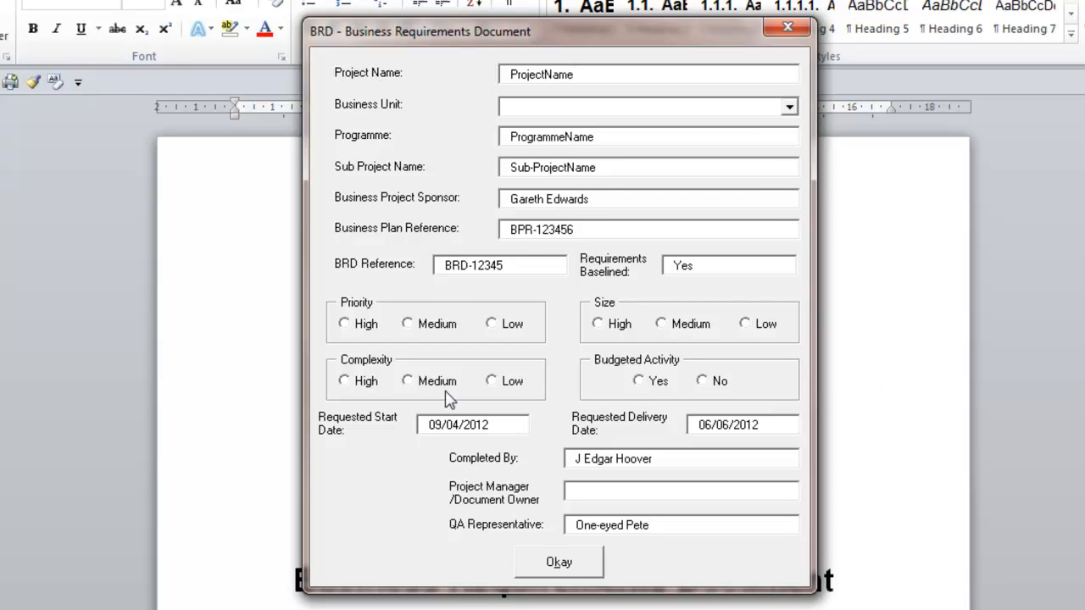
In the BRD form choose Priority High, Complexity Medium, Size Medium, Budgeted Activity Yes, Business Unit BUnit01
left_click(349, 327)
left_click(430, 383)
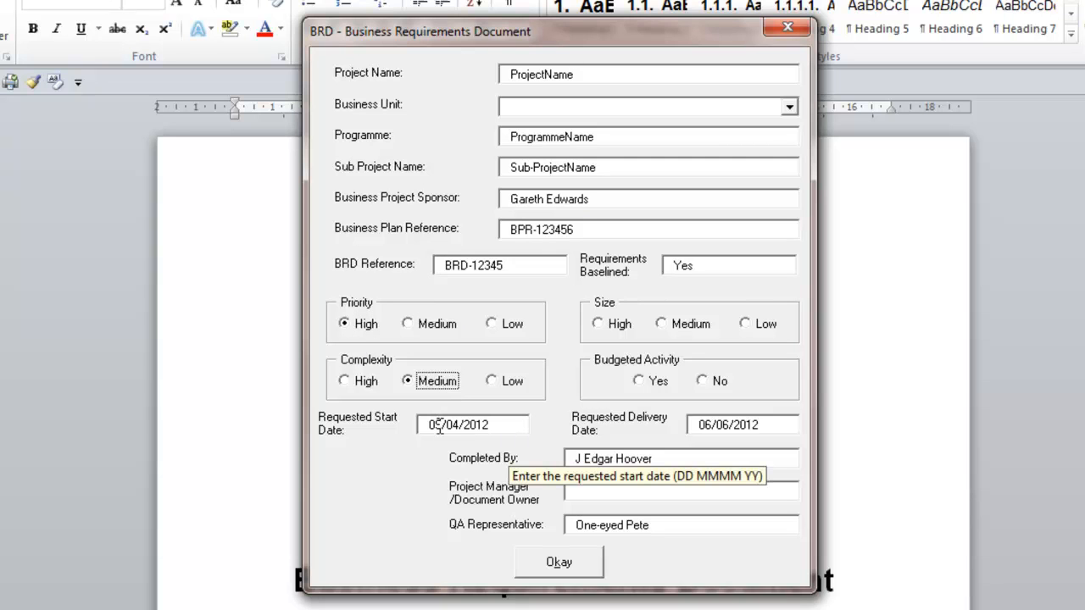
left_click(687, 325)
left_click(648, 383)
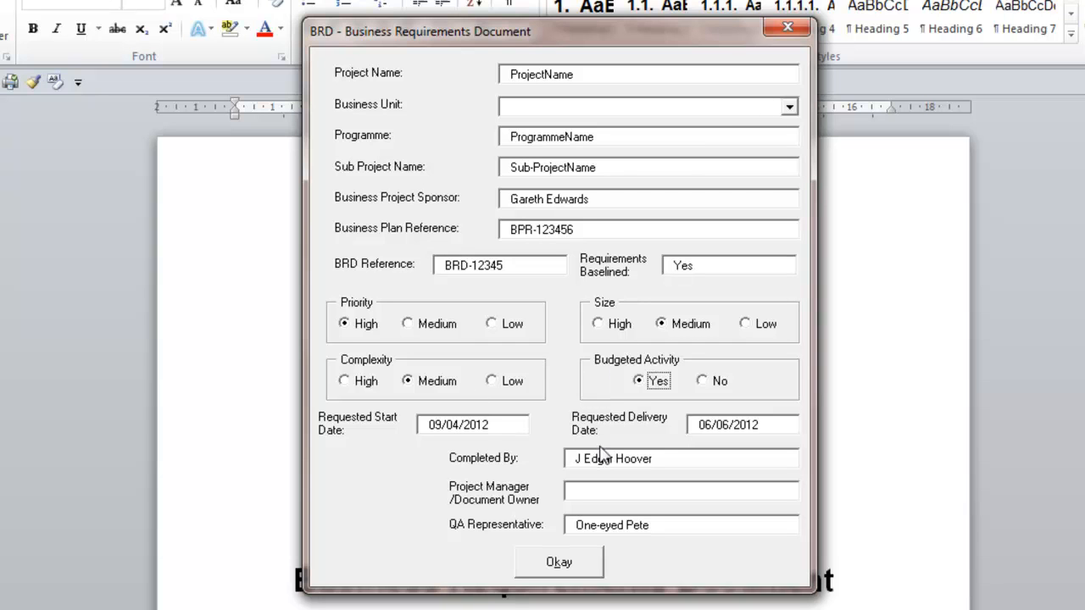
left_click(789, 106)
left_click(702, 124)
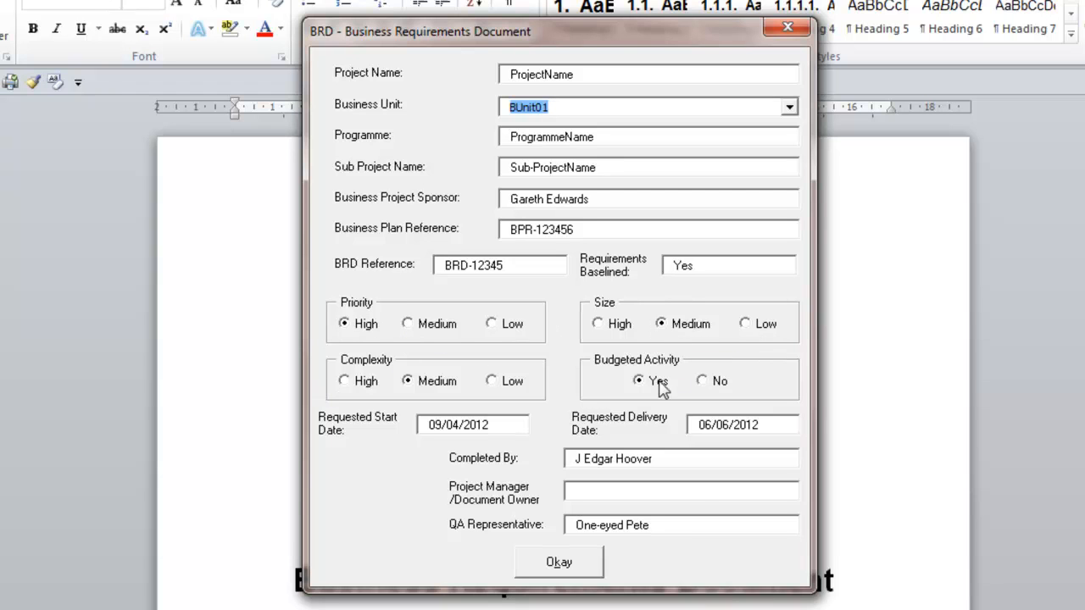
Change the requested start date month to 12 and enter the project manager's name
left_click(436, 424)
type("12")
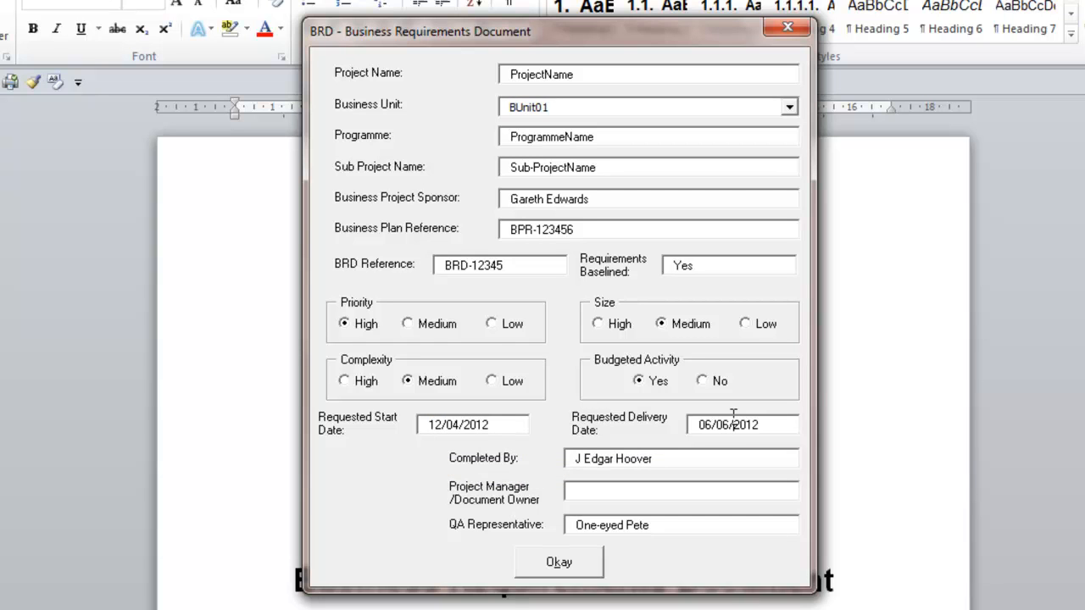
left_click(599, 488)
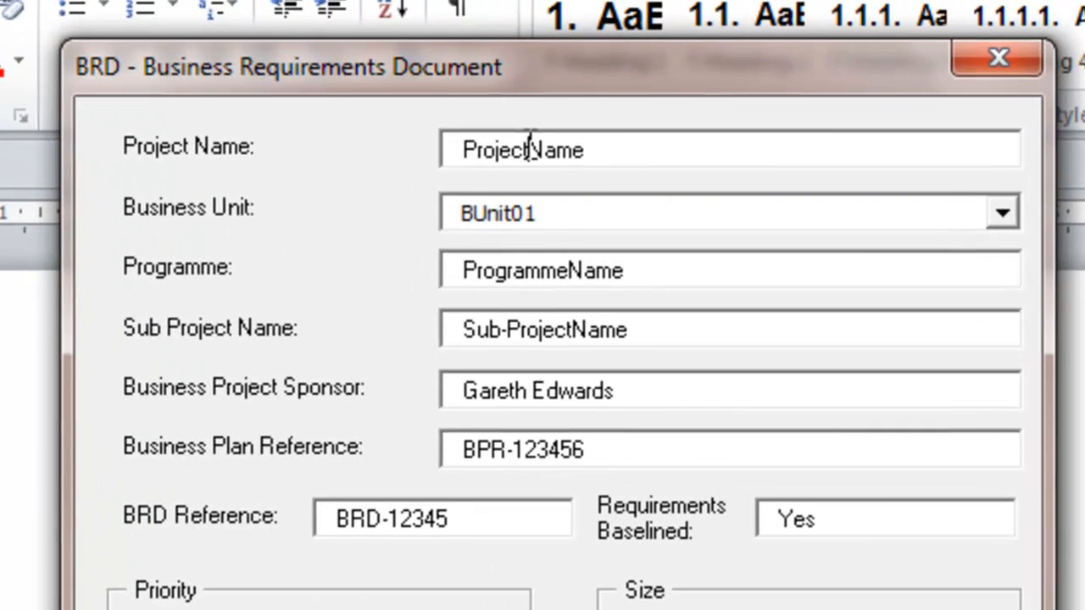
Rename the project and programme fields to Project_$Name and Programme_$Name
left_click(529, 150)
type("_$")
key("Tab")
key("Tab")
left_click(623, 269)
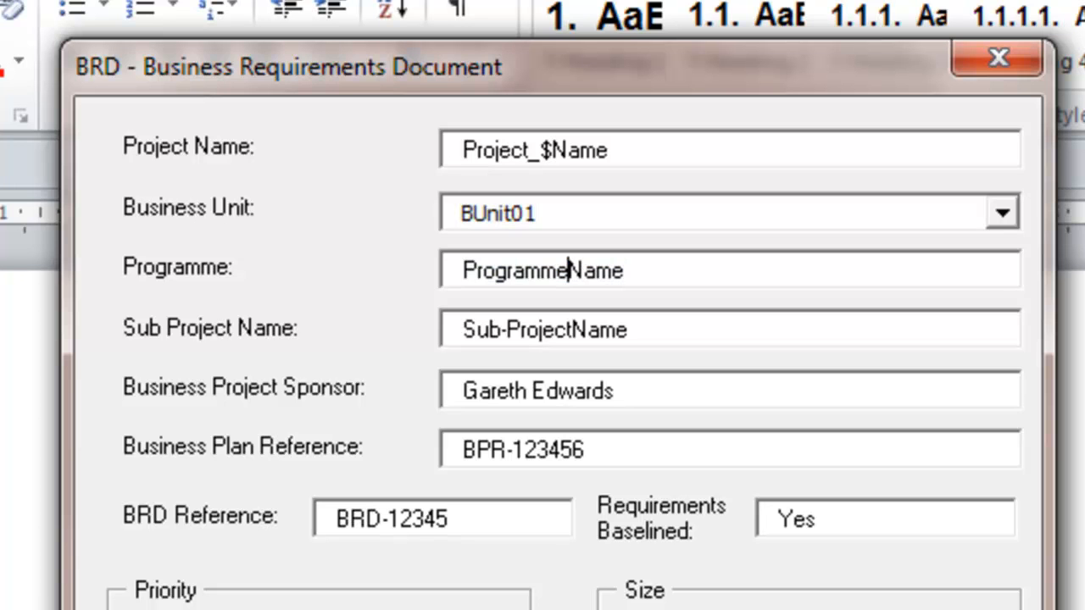
type("_$")
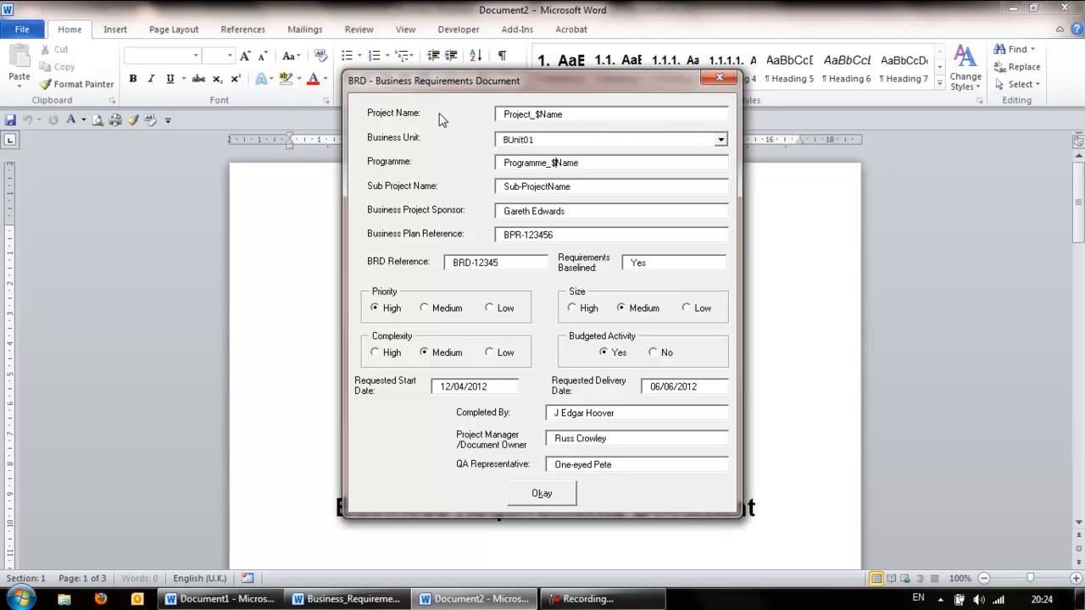
Submit the form and save the result as Business Requirements Document.docx in Desktop's dump_folder
left_click(541, 494)
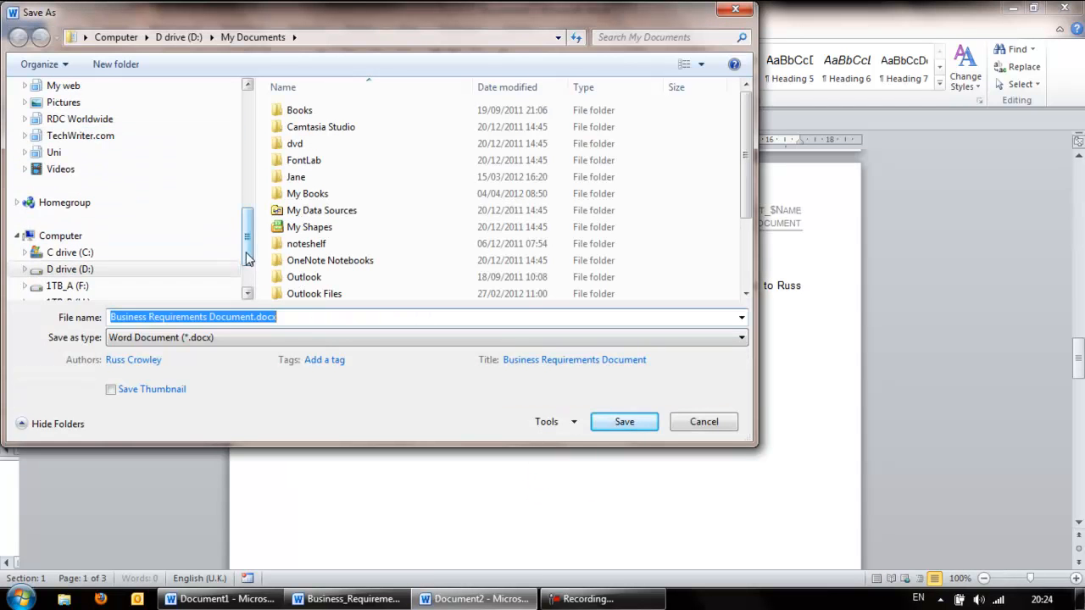
left_click_drag(246, 246, 271, 93)
left_click(60, 143)
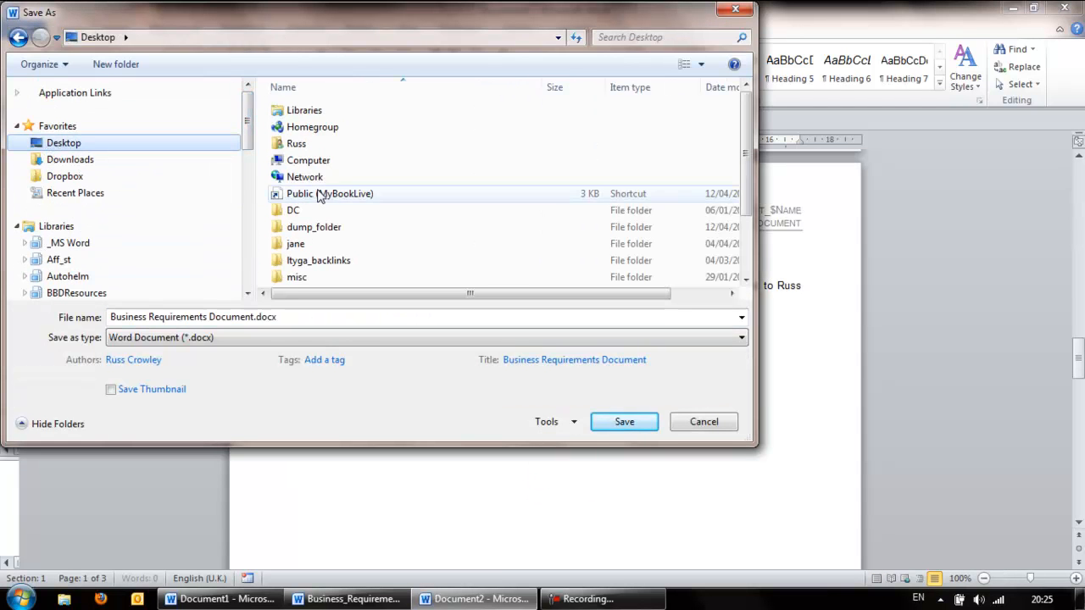
double_click(312, 227)
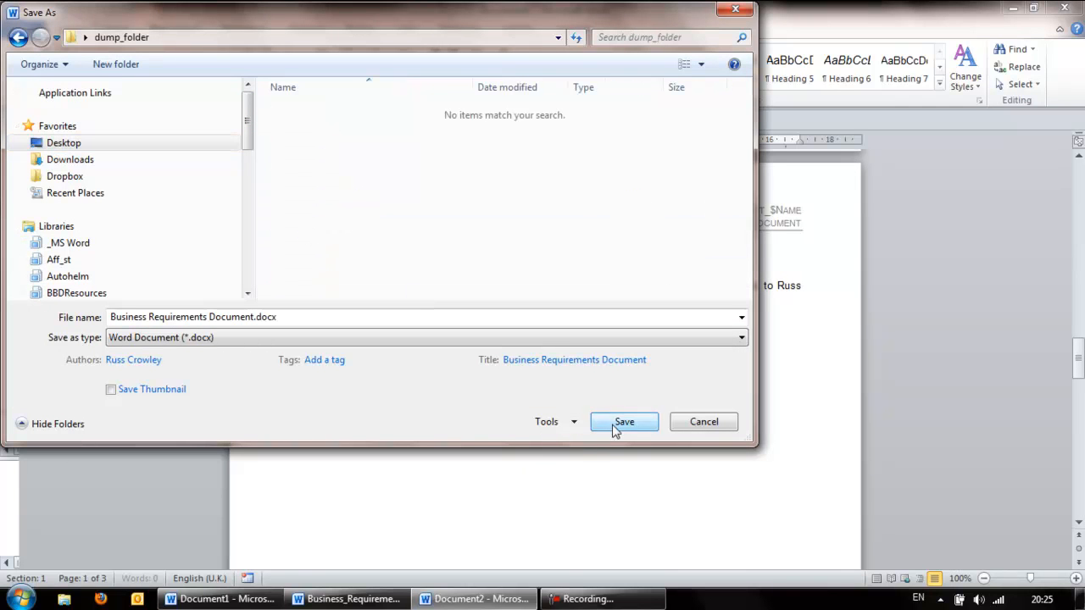
left_click(624, 423)
scroll(610, 415, "down", 10)
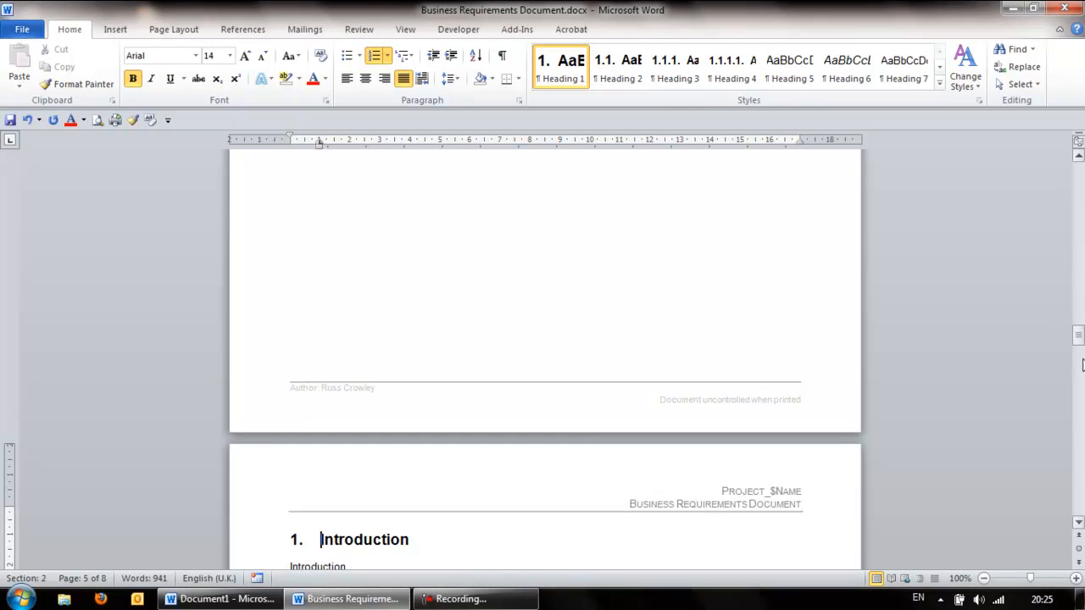
Scroll through the new document and check the Programme_$Name value
left_click_drag(1079, 347, 1006, 208)
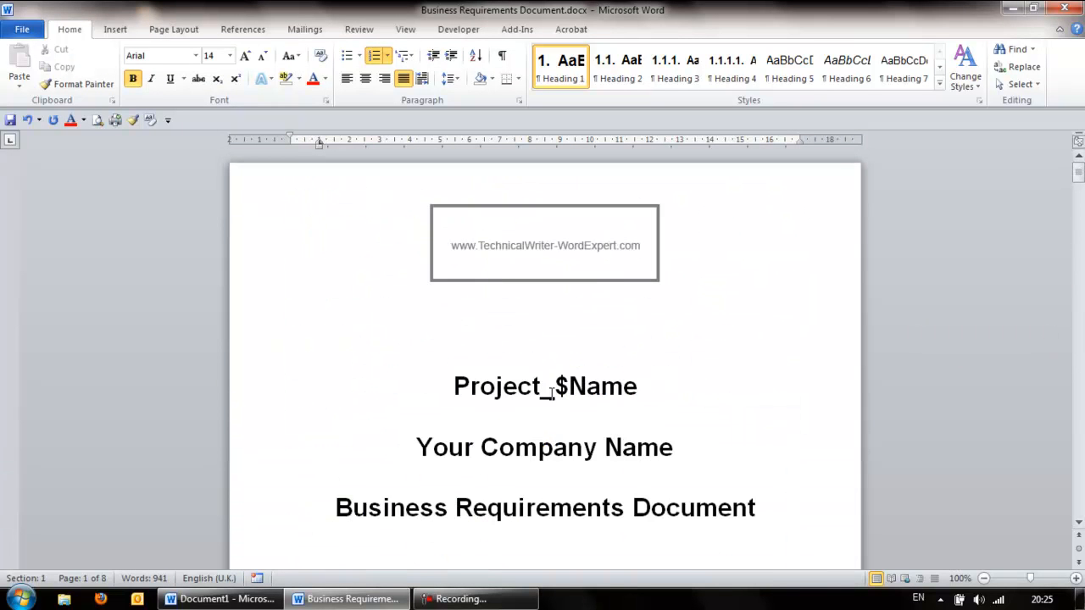
scroll(567, 385, "down", 3)
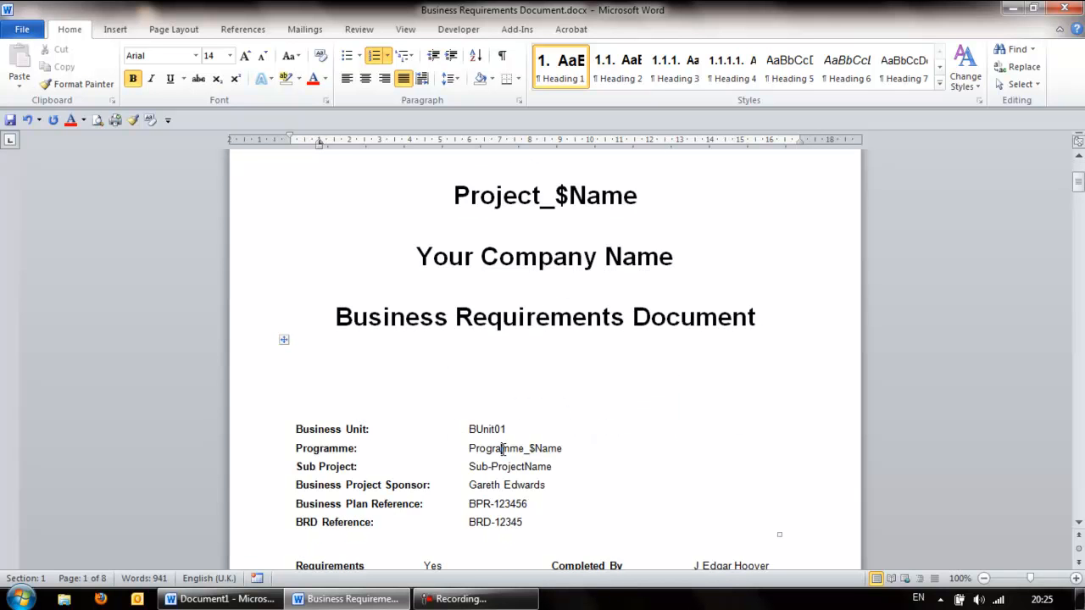
left_click_drag(501, 449, 562, 449)
left_click(538, 453)
scroll(537, 458, "down", 8)
scroll(536, 461, "down", 3)
scroll(526, 436, "up", 6)
scroll(484, 317, "down", 7)
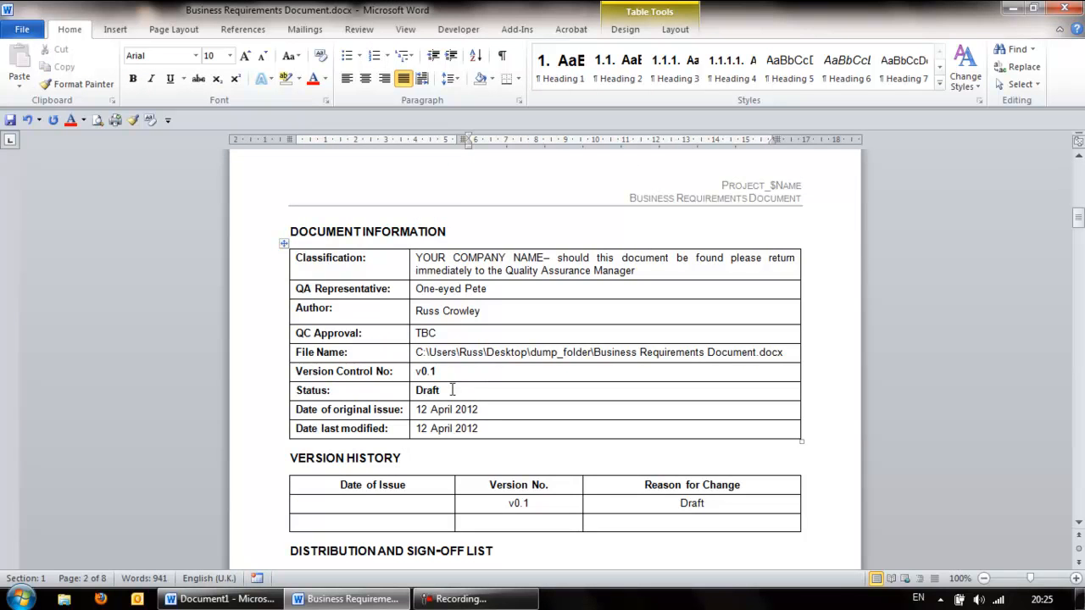
Make the v0.1 and Draft values in the Document Information table bold red
left_click_drag(449, 389, 418, 373)
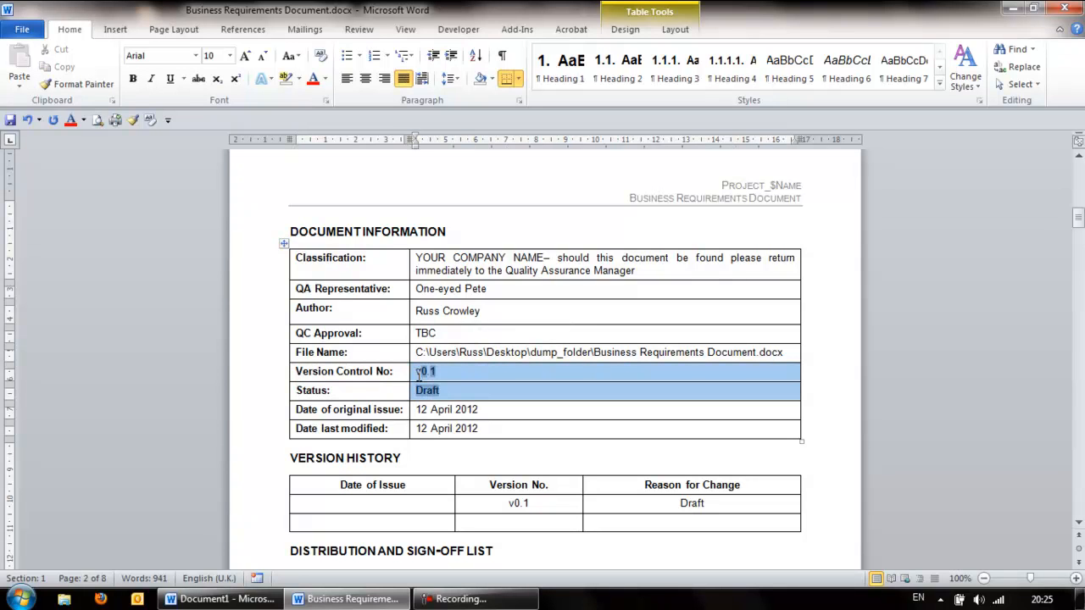
left_click(71, 120)
left_click(133, 80)
left_click(478, 371)
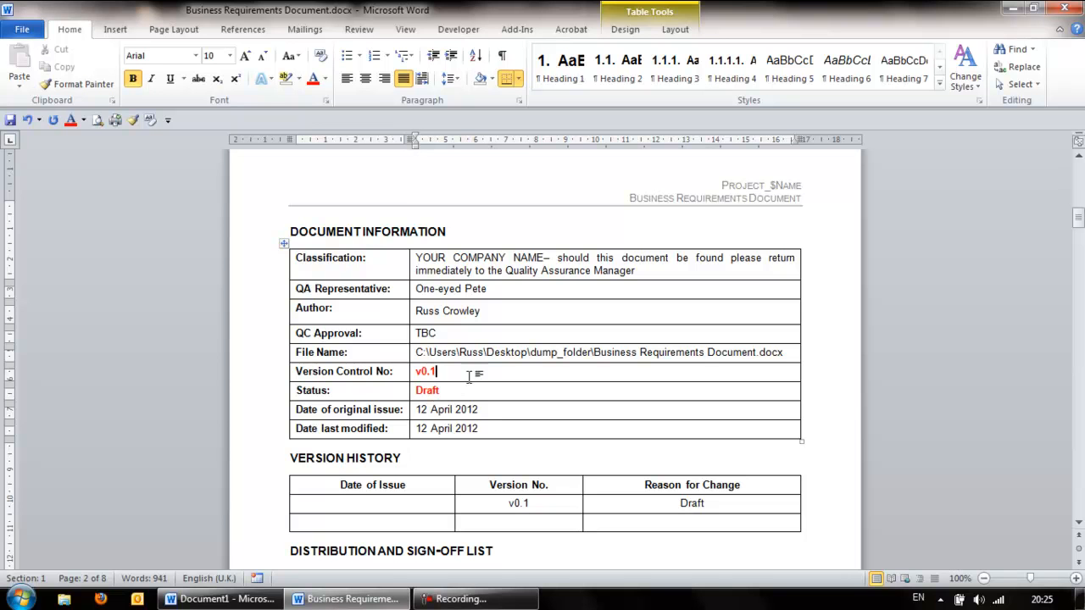
scroll(503, 339, "up", 3)
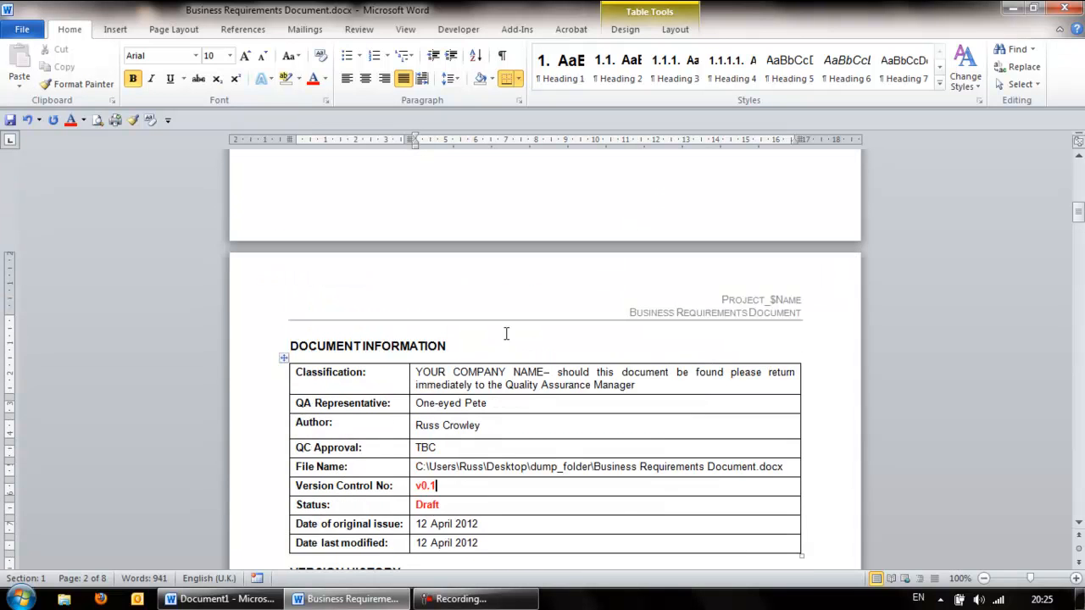
scroll(504, 335, "up", 20)
scroll(506, 333, "up", 3)
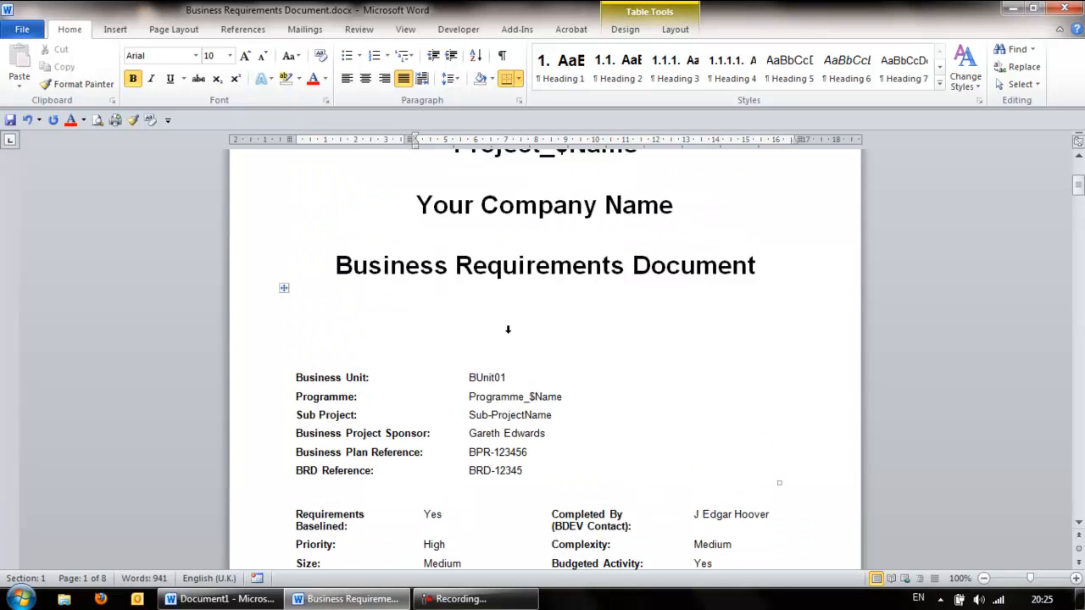